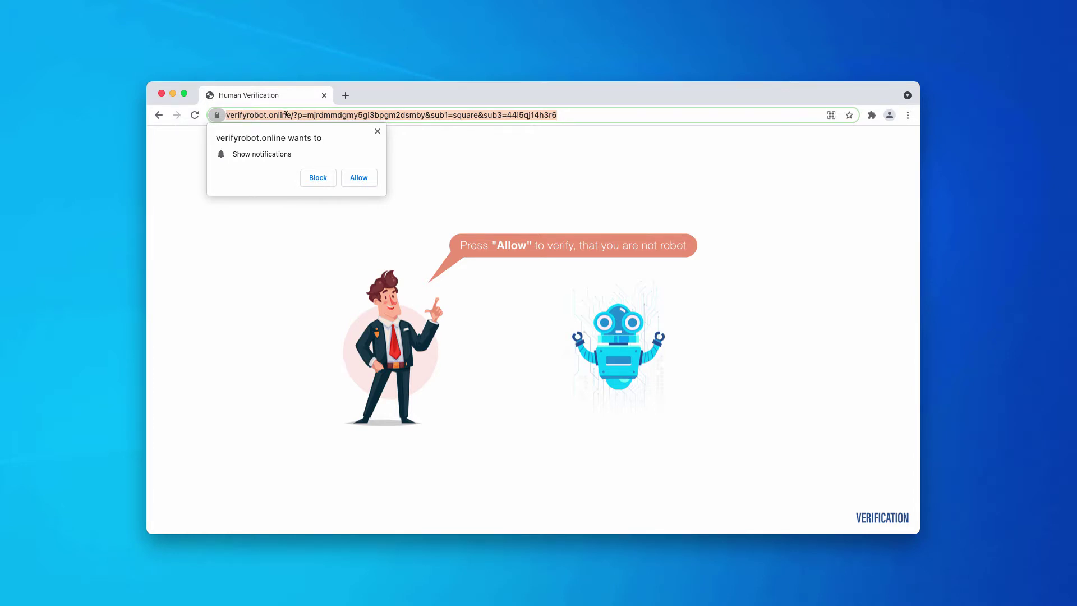
Step: Check verifyrobot.online's Alexa country ranks (US #71,928, Canada #54,996), then close the report
{"action": "left_click", "coordinate": [515, 116]}
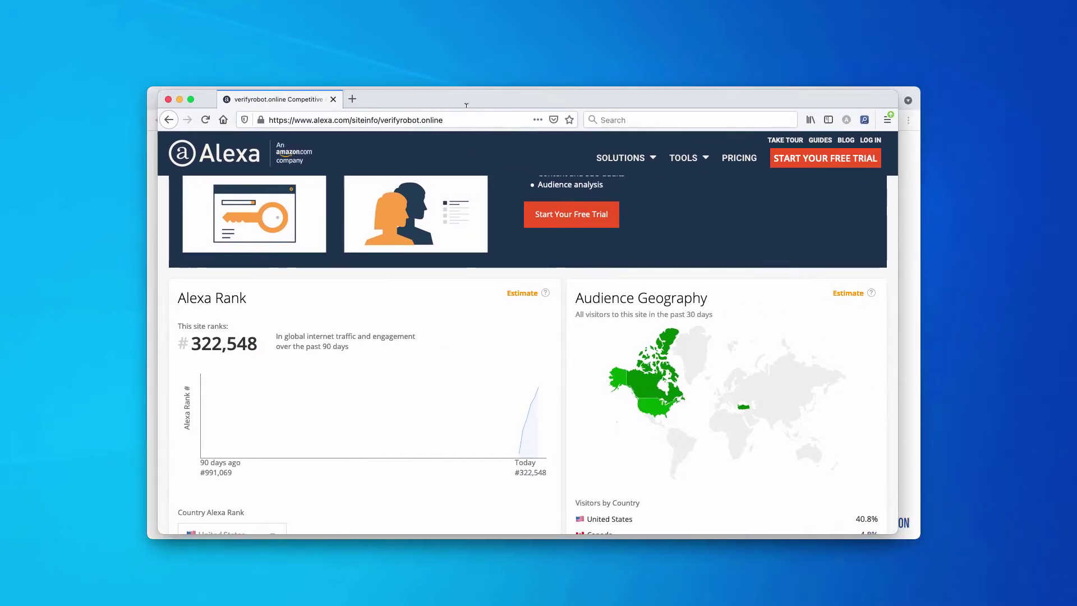
{"action": "scroll", "coordinate": [359, 337], "scroll_direction": "down", "scroll_amount": 2}
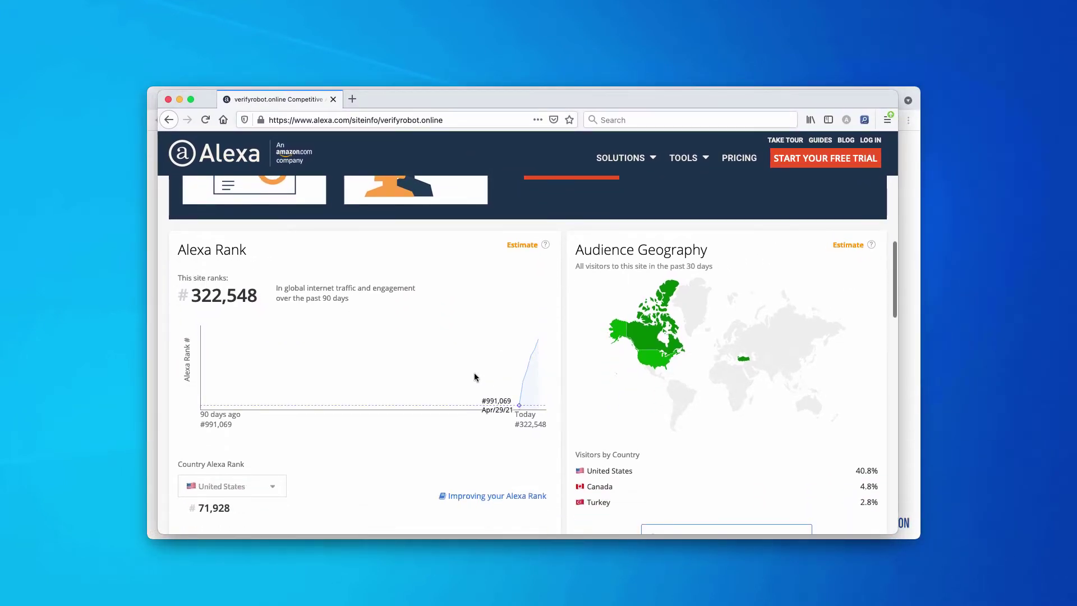
{"action": "left_click", "coordinate": [219, 492]}
{"action": "scroll", "coordinate": [321, 476], "scroll_direction": "down", "scroll_amount": 2}
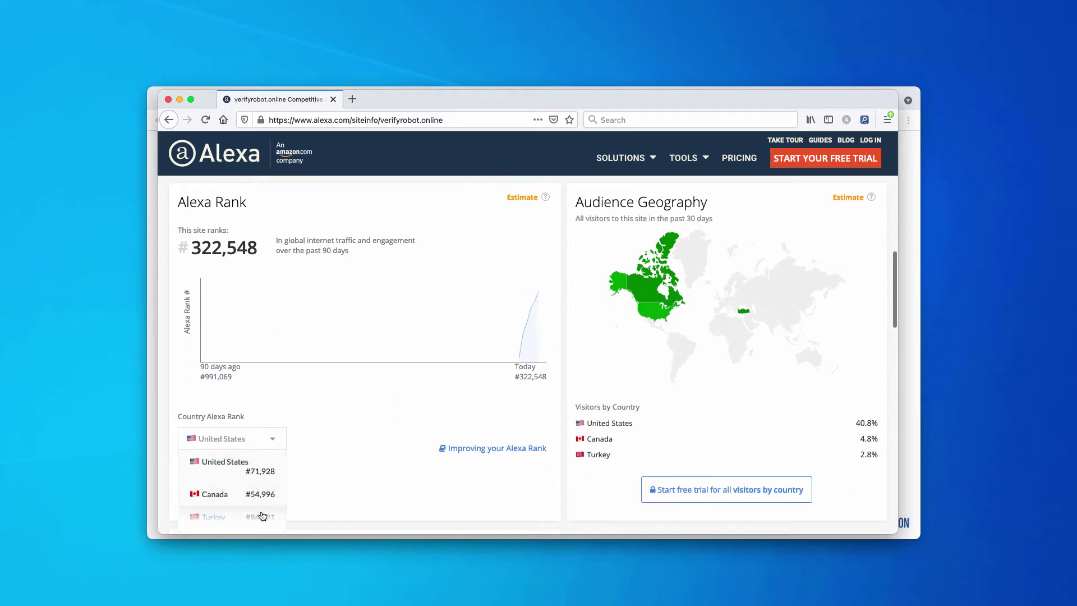
{"action": "left_click", "coordinate": [334, 102]}
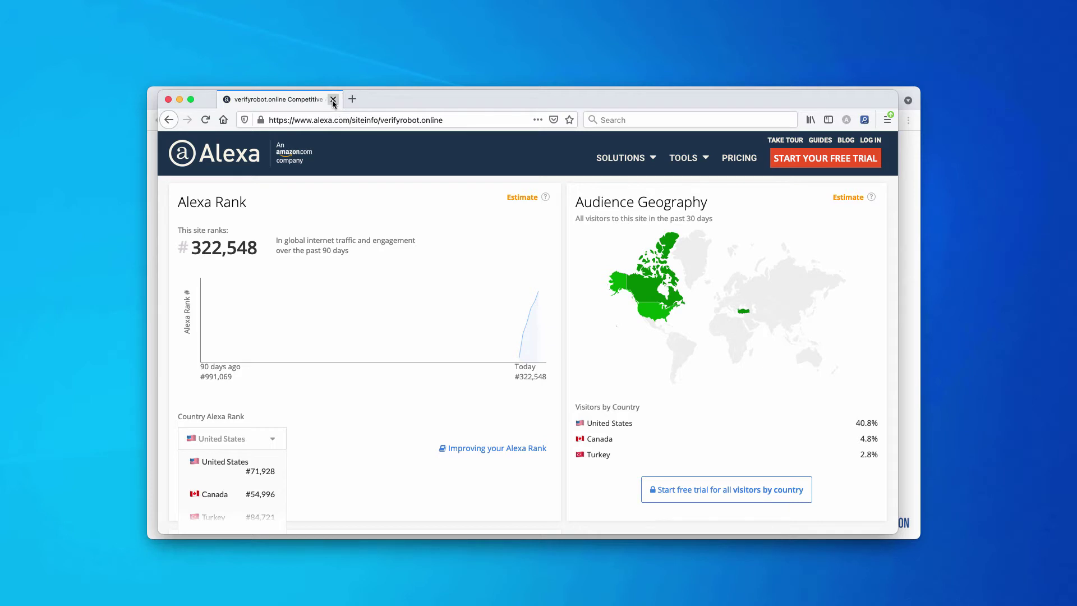
Step: Allow verifyrobot.online notifications, then close the special-update.online tab, keeping only a new tab
{"action": "left_click", "coordinate": [536, 109]}
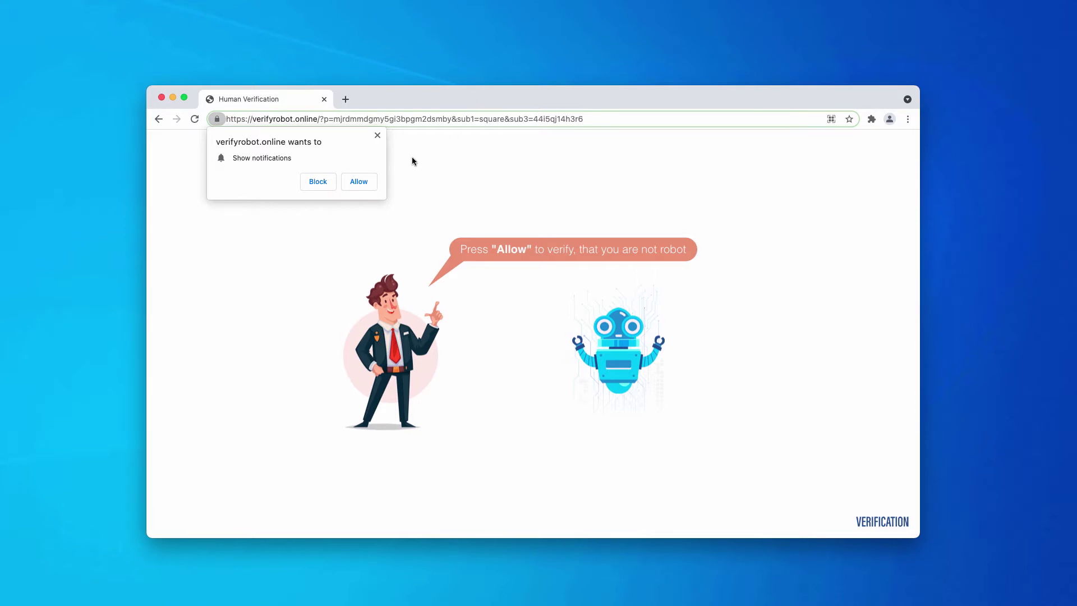
{"action": "left_click", "coordinate": [366, 181]}
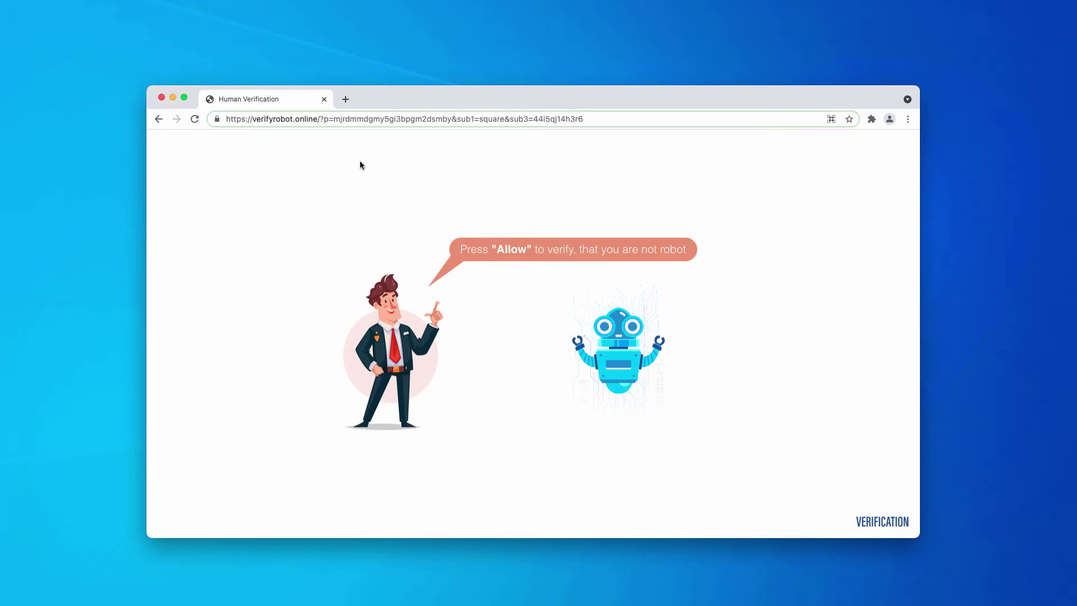
{"action": "left_click", "coordinate": [345, 100]}
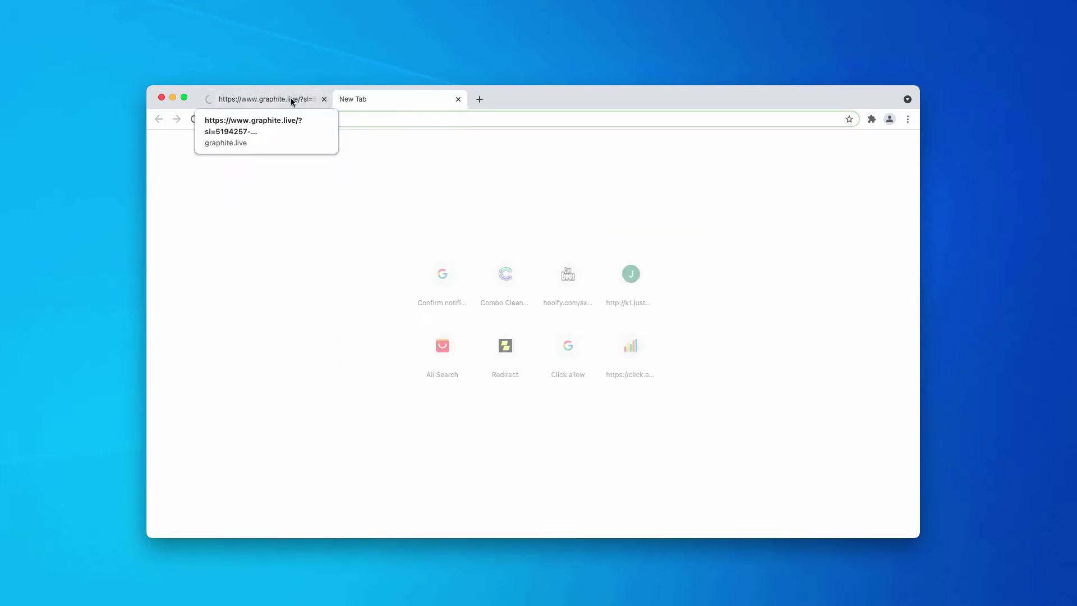
{"action": "left_click", "coordinate": [291, 99]}
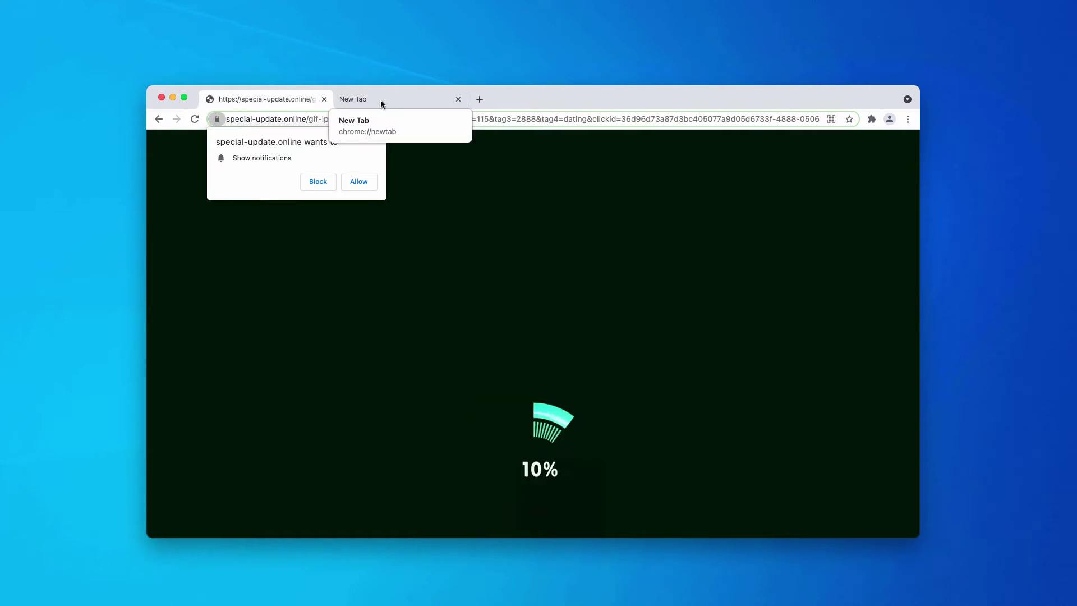
{"action": "left_click", "coordinate": [359, 99]}
{"action": "left_click", "coordinate": [274, 99]}
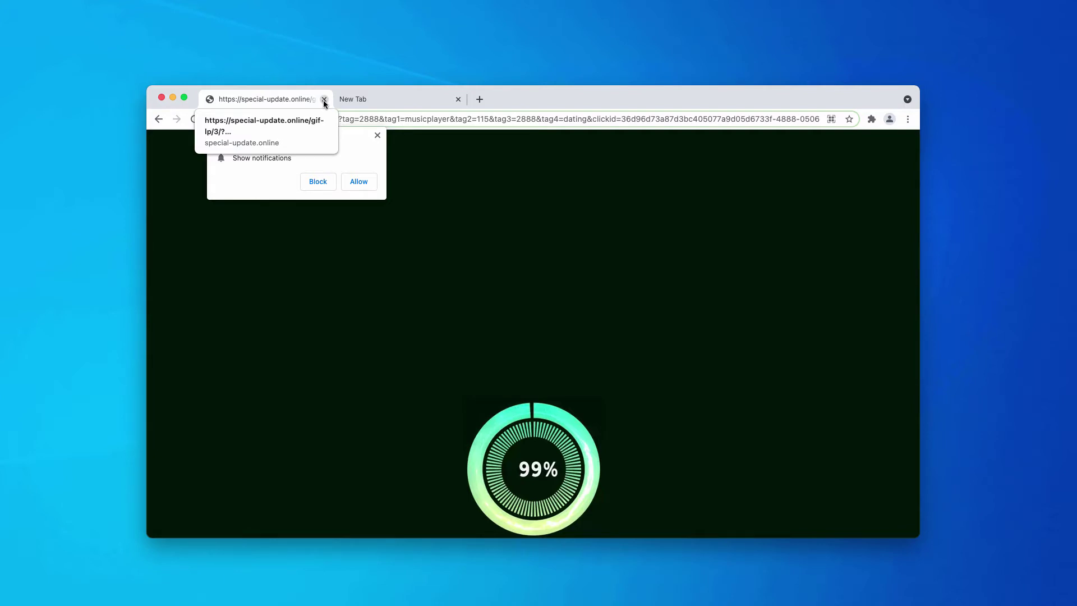
{"action": "left_click", "coordinate": [324, 100]}
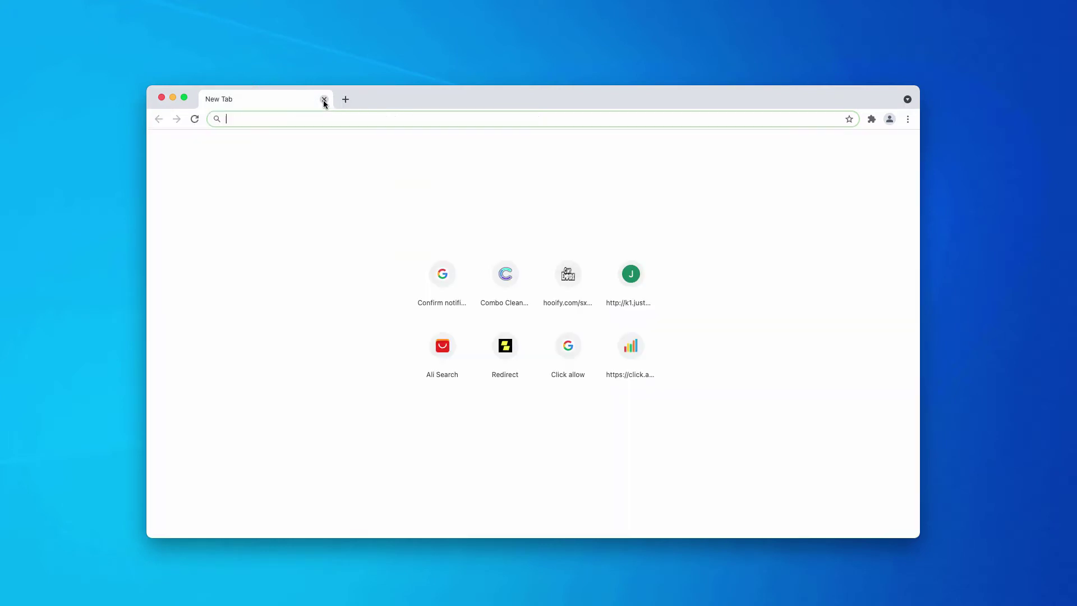
Step: Go to Chrome Settings > Privacy and security > Site Settings > Notifications
{"action": "left_click", "coordinate": [558, 175]}
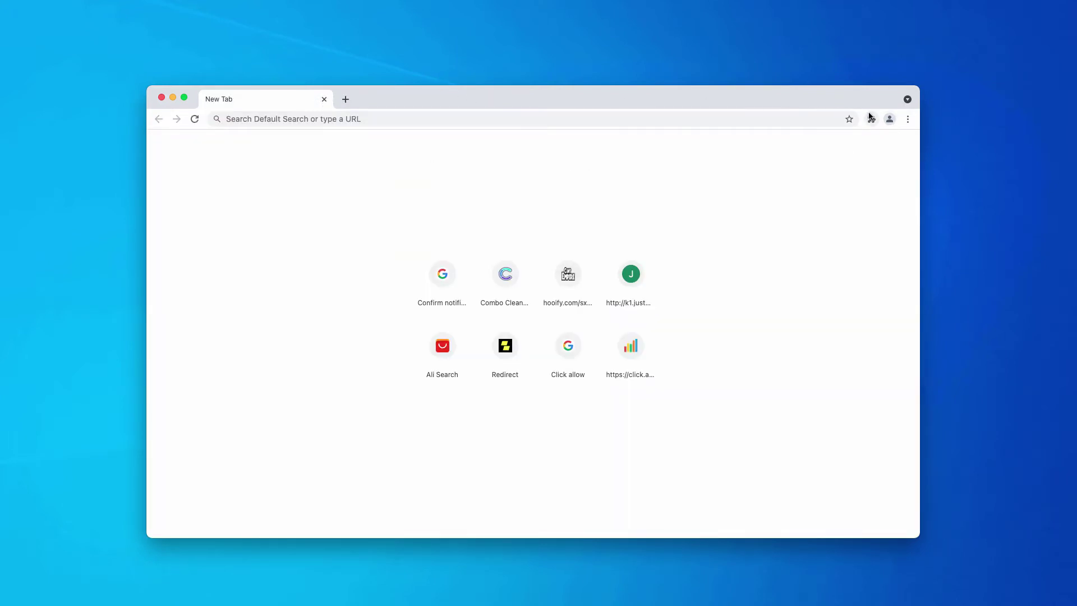
{"action": "left_click", "coordinate": [907, 119]}
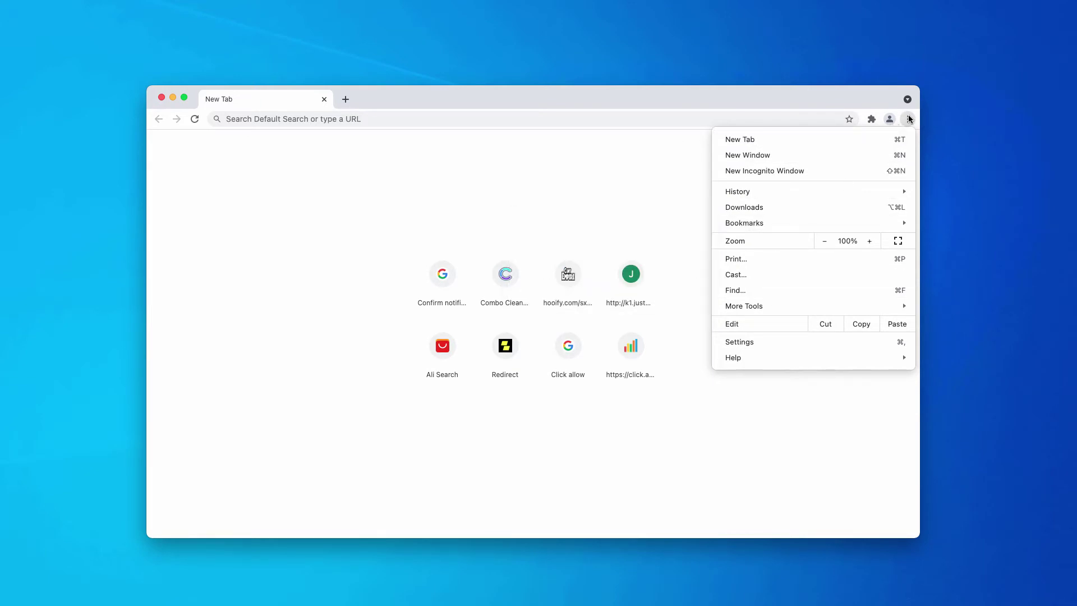
{"action": "left_click", "coordinate": [757, 342]}
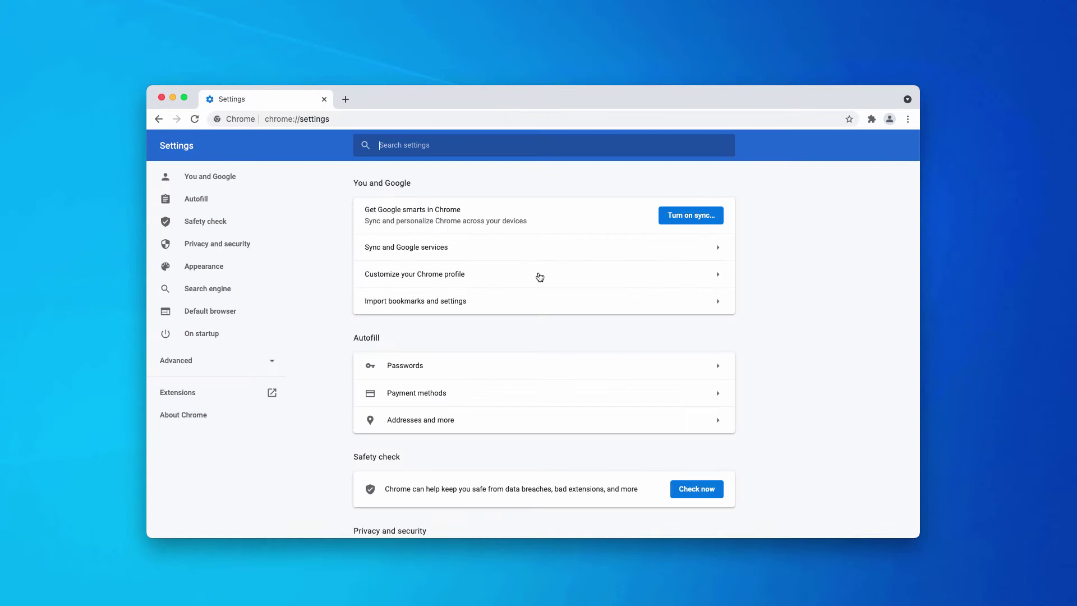
{"action": "scroll", "coordinate": [505, 275], "scroll_direction": "down", "scroll_amount": 3}
{"action": "scroll", "coordinate": [440, 274], "scroll_direction": "down", "scroll_amount": 2}
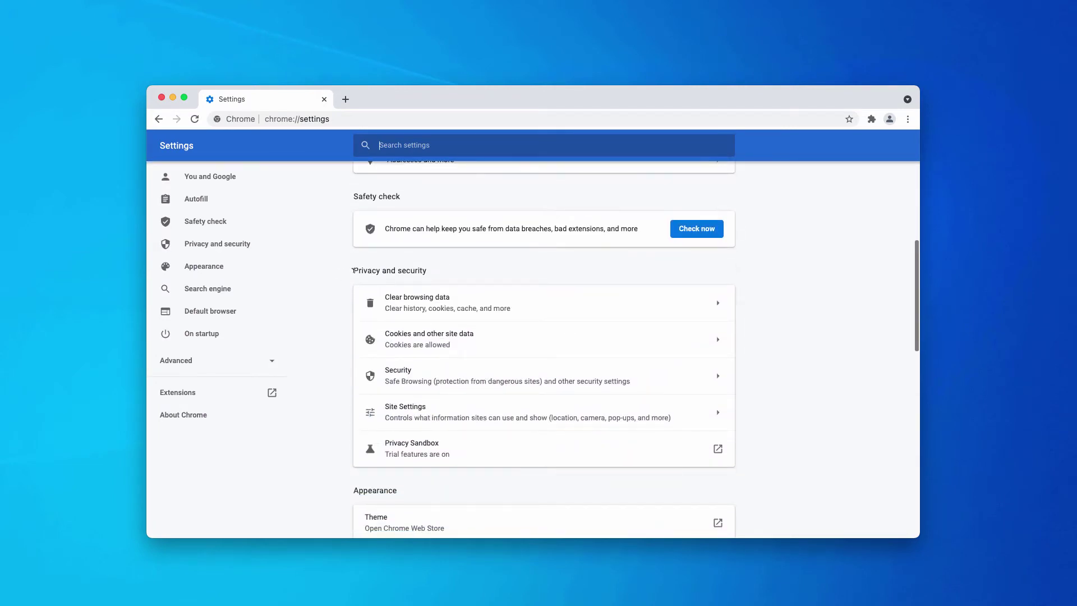
{"action": "scroll", "coordinate": [432, 303], "scroll_direction": "down", "scroll_amount": 1}
{"action": "left_click", "coordinate": [431, 340]}
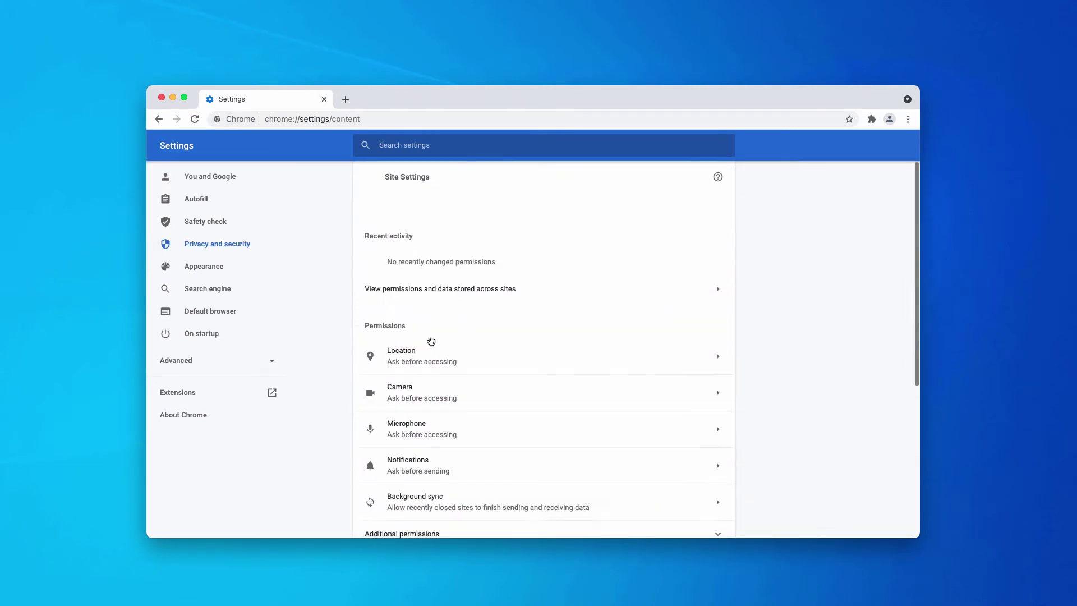
{"action": "scroll", "coordinate": [431, 340], "scroll_direction": "down", "scroll_amount": 1}
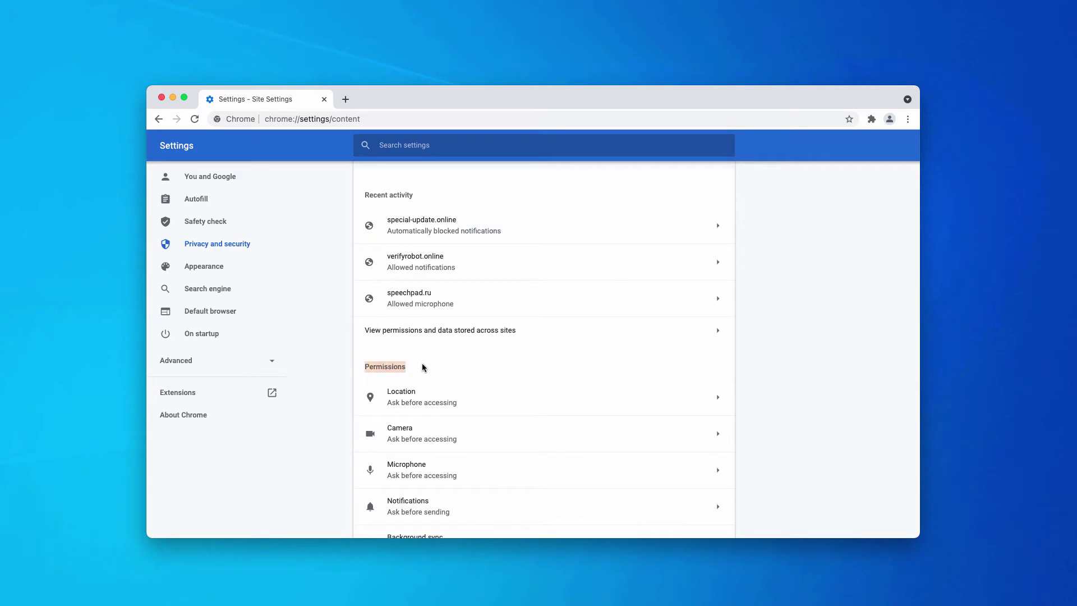
{"action": "scroll", "coordinate": [444, 420], "scroll_direction": "down", "scroll_amount": 1}
{"action": "left_click", "coordinate": [432, 435]}
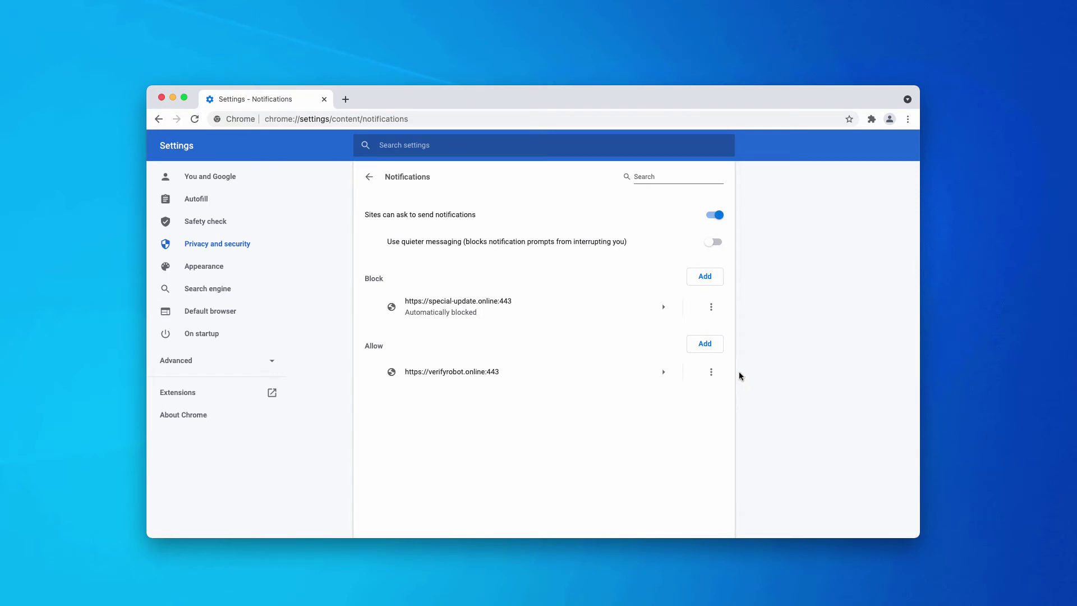
Step: Remove verifyrobot.online and special-update.online from the notification permission lists
{"action": "left_click", "coordinate": [711, 373]}
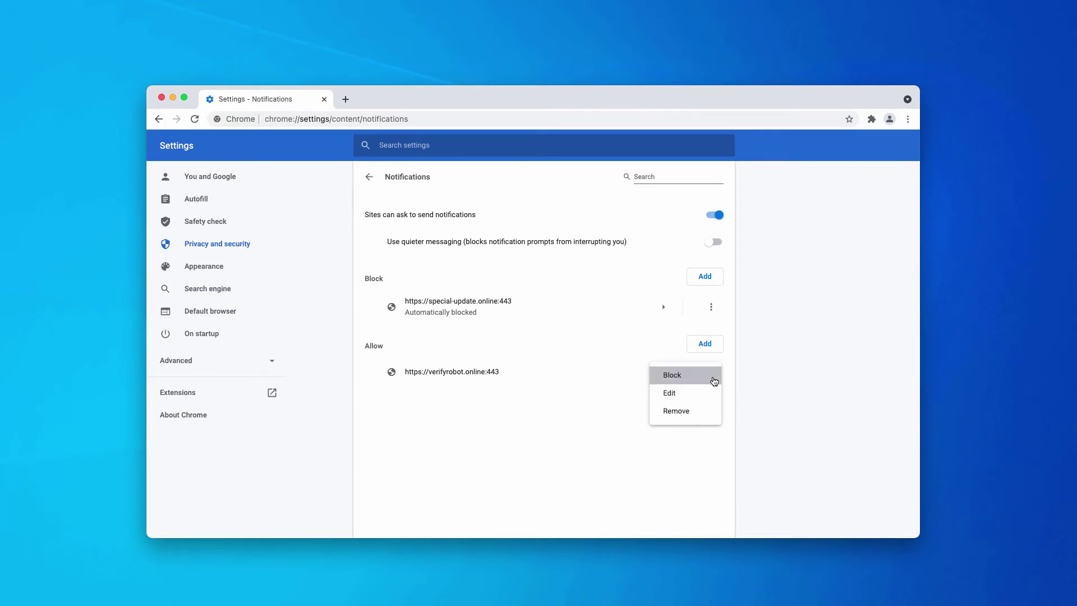
{"action": "left_click", "coordinate": [759, 378]}
{"action": "left_click", "coordinate": [711, 373]}
{"action": "left_click", "coordinate": [693, 414]}
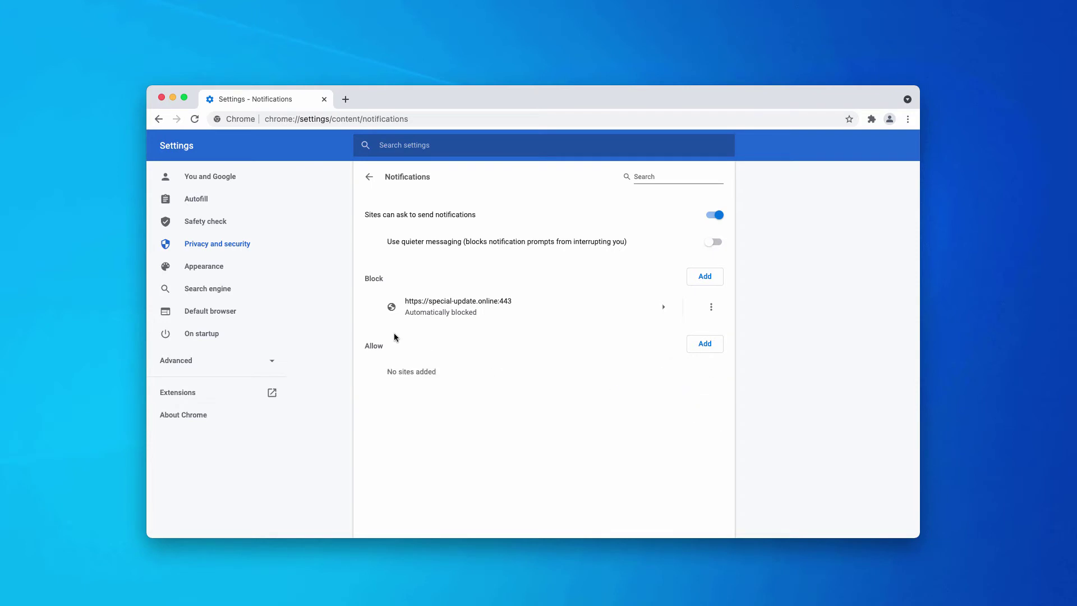
{"action": "left_click", "coordinate": [708, 309]}
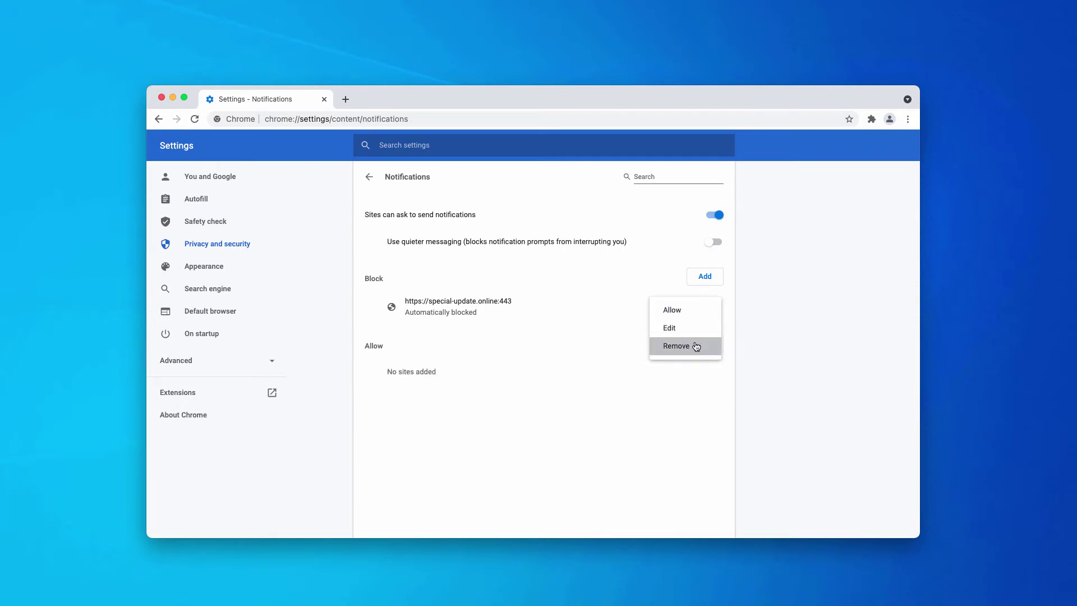
{"action": "left_click", "coordinate": [694, 344]}
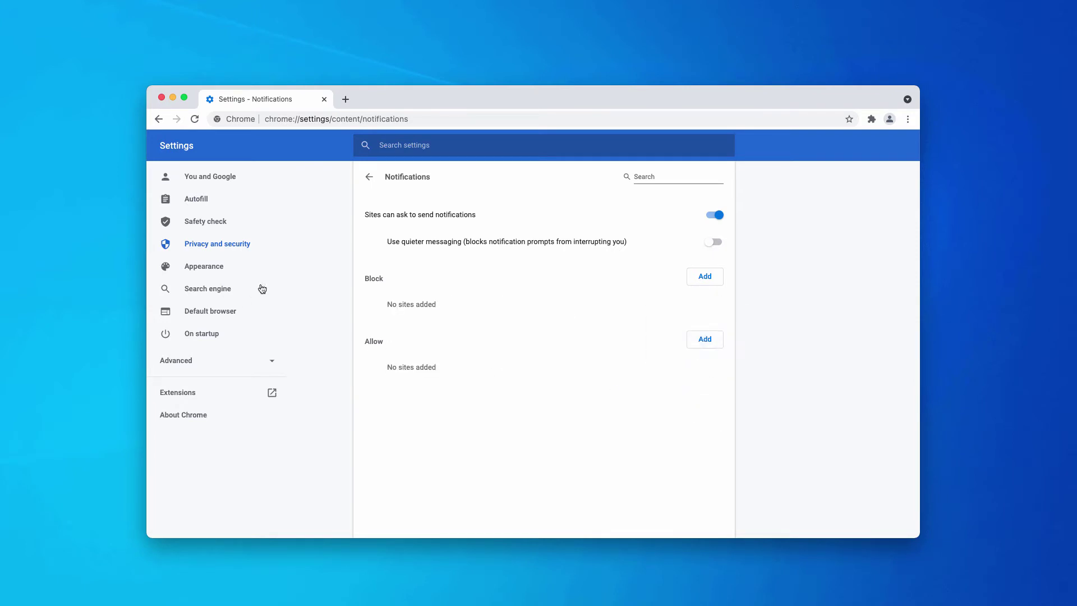
Step: Go to combocleaner.com in the address bar
{"action": "left_click", "coordinate": [383, 120]}
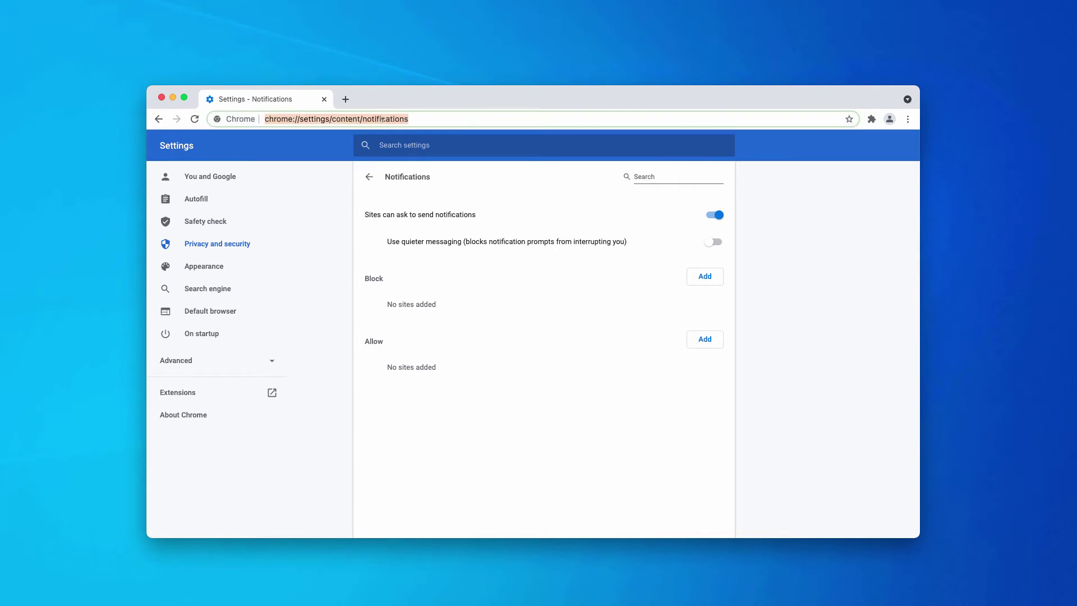
{"action": "type", "text": "combocleaner.com"}
{"action": "key", "text": "Return"}
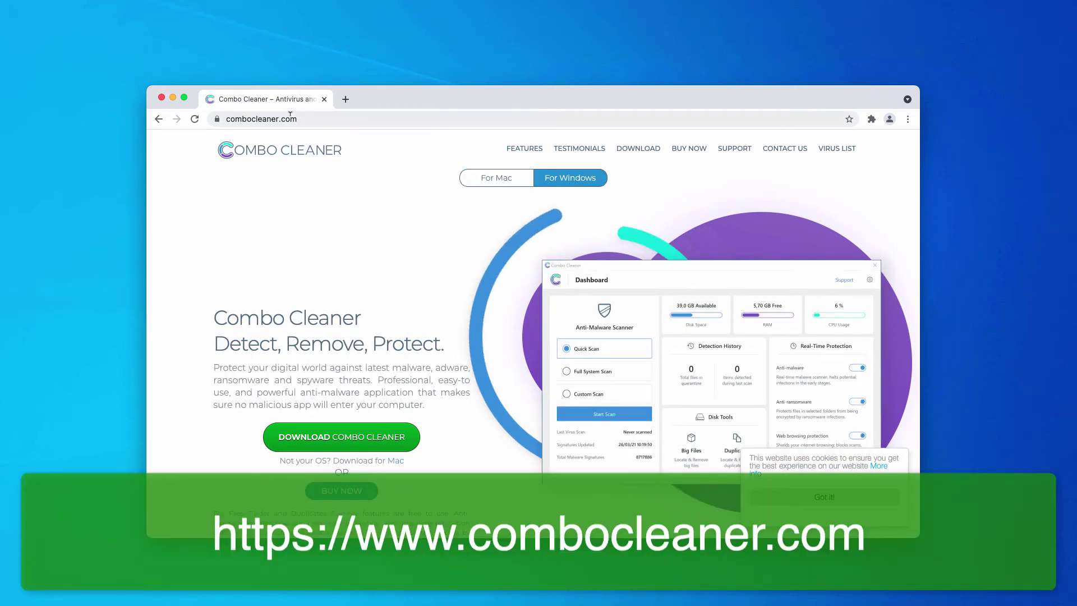
{"action": "left_click_drag", "start_coordinate": [297, 118], "coordinate": [223, 116]}
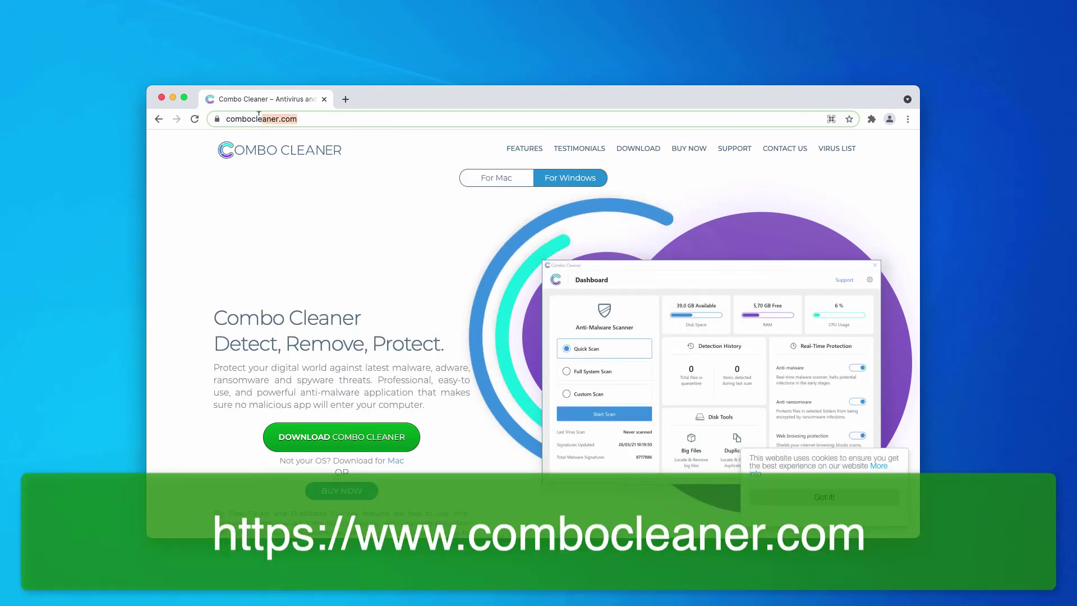
{"action": "key", "text": "Right"}
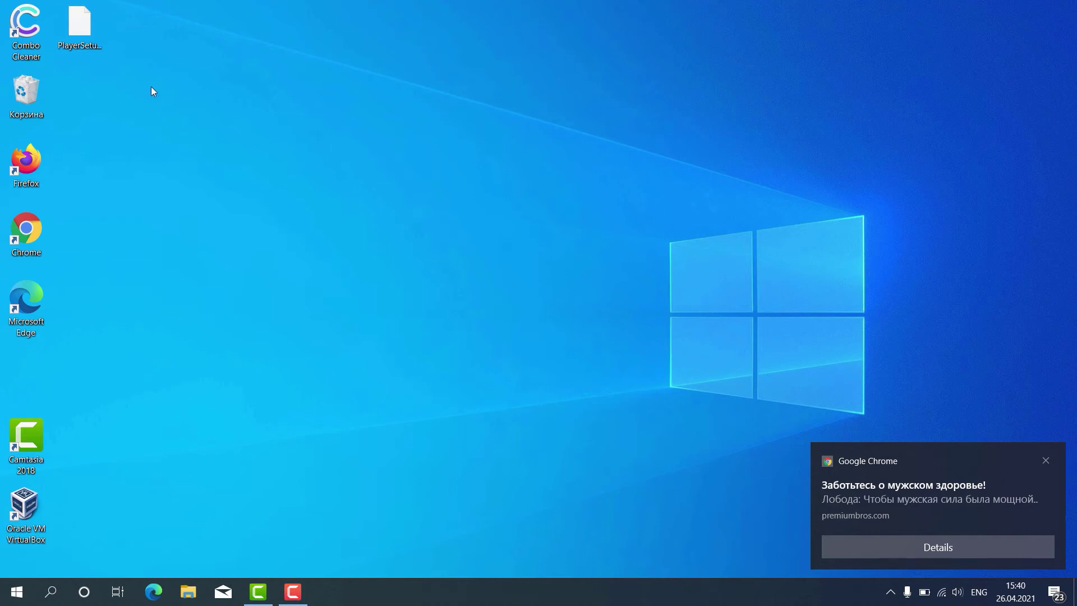
Step: Launch Combo Cleaner from its desktop icon
{"action": "double_click", "coordinate": [33, 52]}
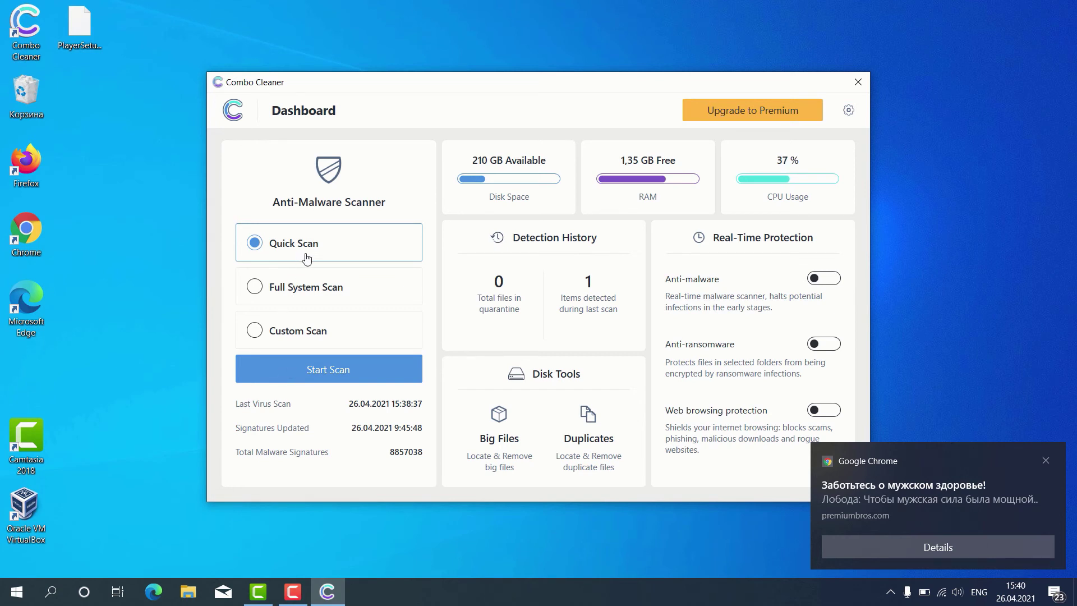
Step: Start the Quick Scan and decline cancelling it so scanning continues
{"action": "left_click", "coordinate": [325, 368]}
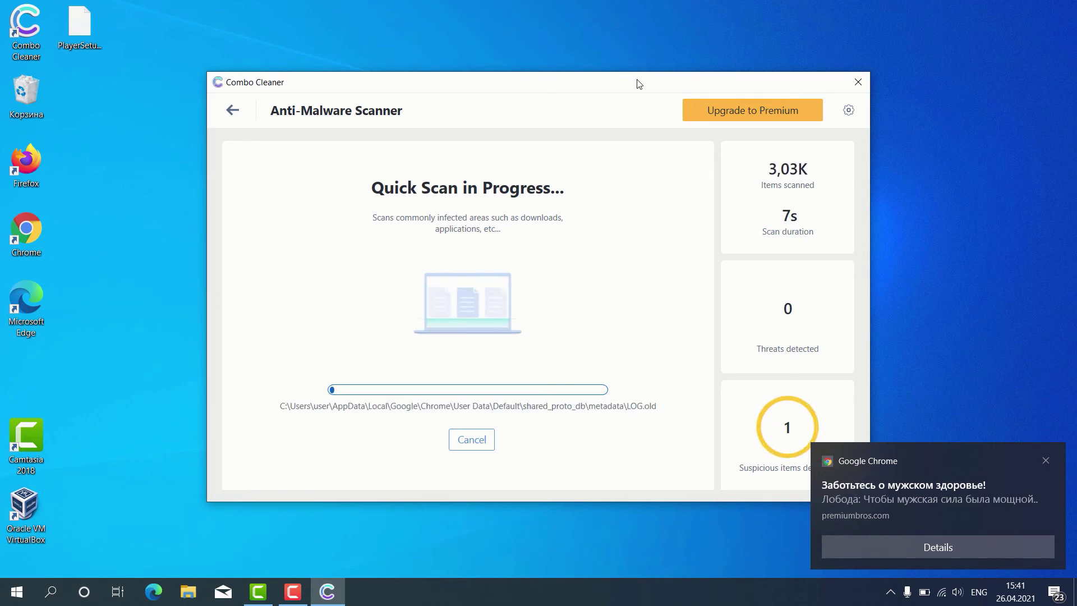
{"action": "left_click_drag", "start_coordinate": [639, 83], "coordinate": [607, 78]}
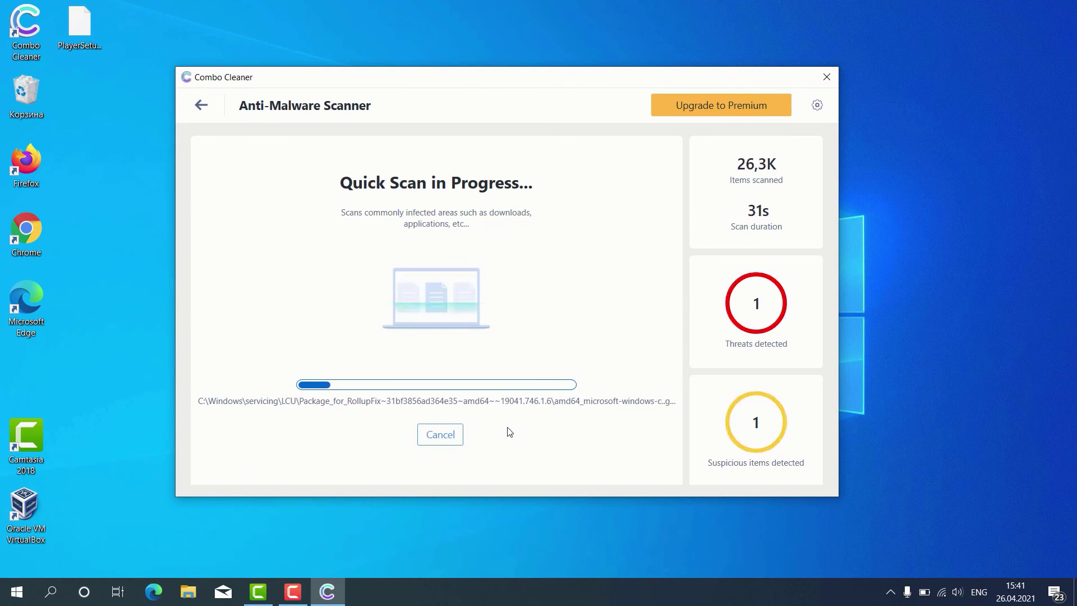
{"action": "left_click", "coordinate": [449, 436]}
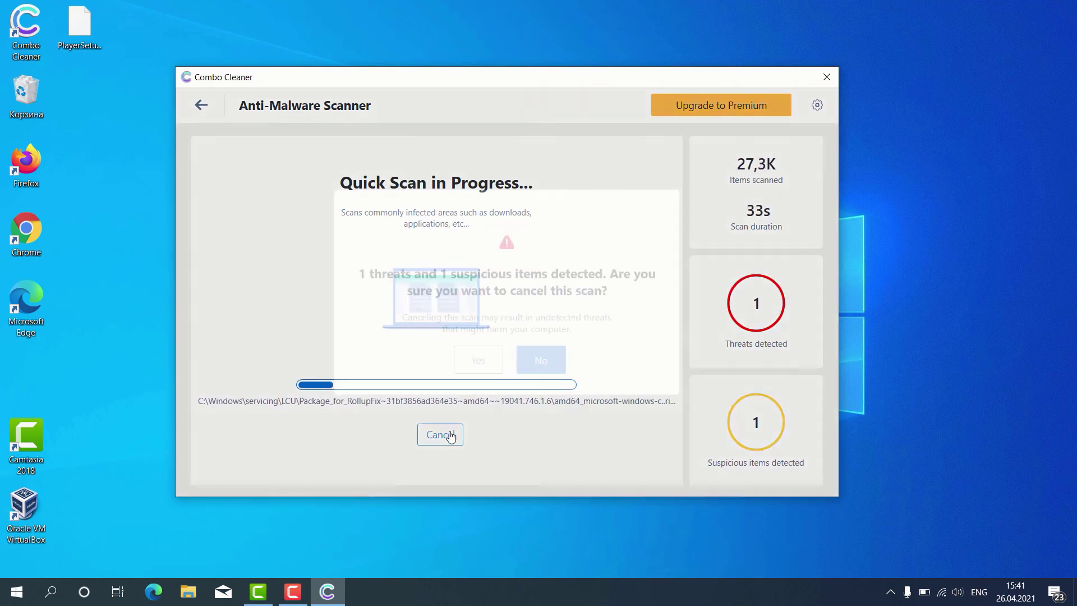
{"action": "left_click", "coordinate": [476, 362]}
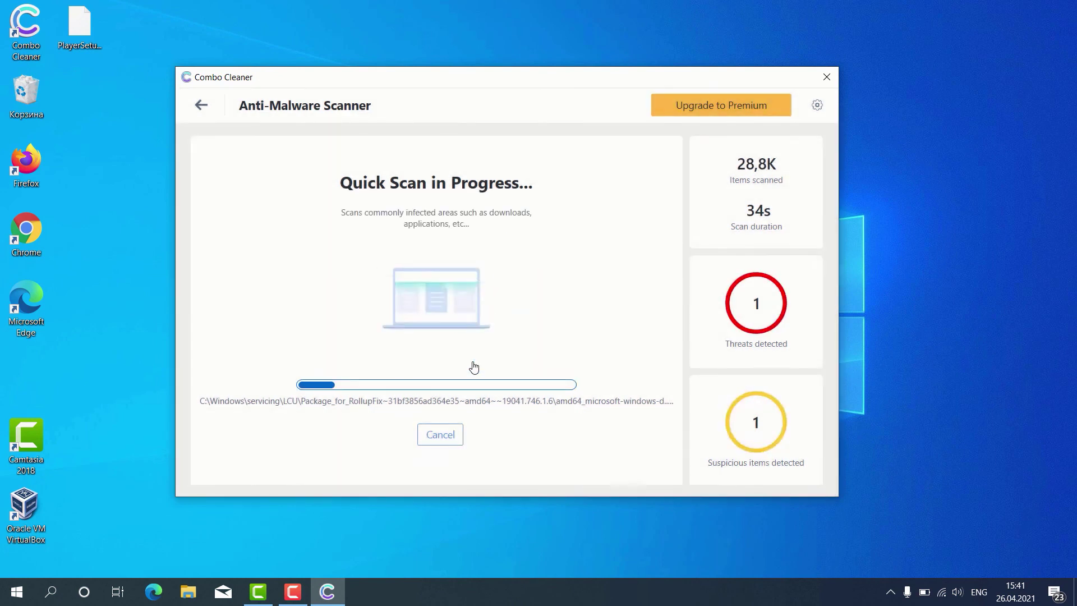